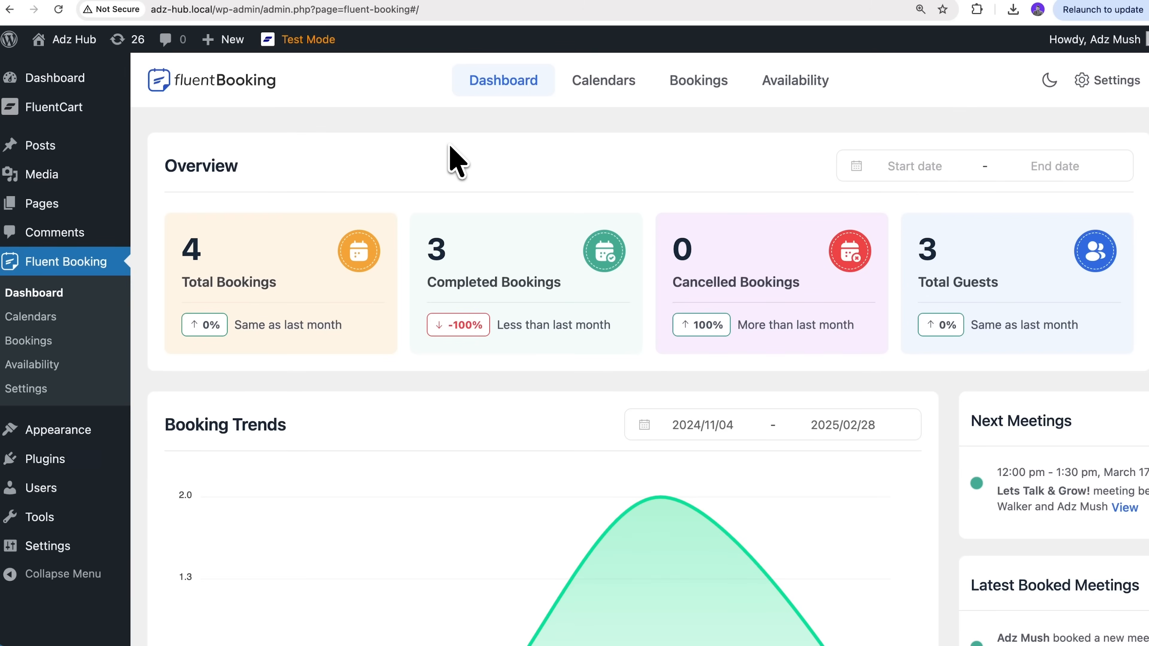
Step: Open the Lets Talk & Grow! event from the calendars list and look over its event details
mouse_move(79, 116)
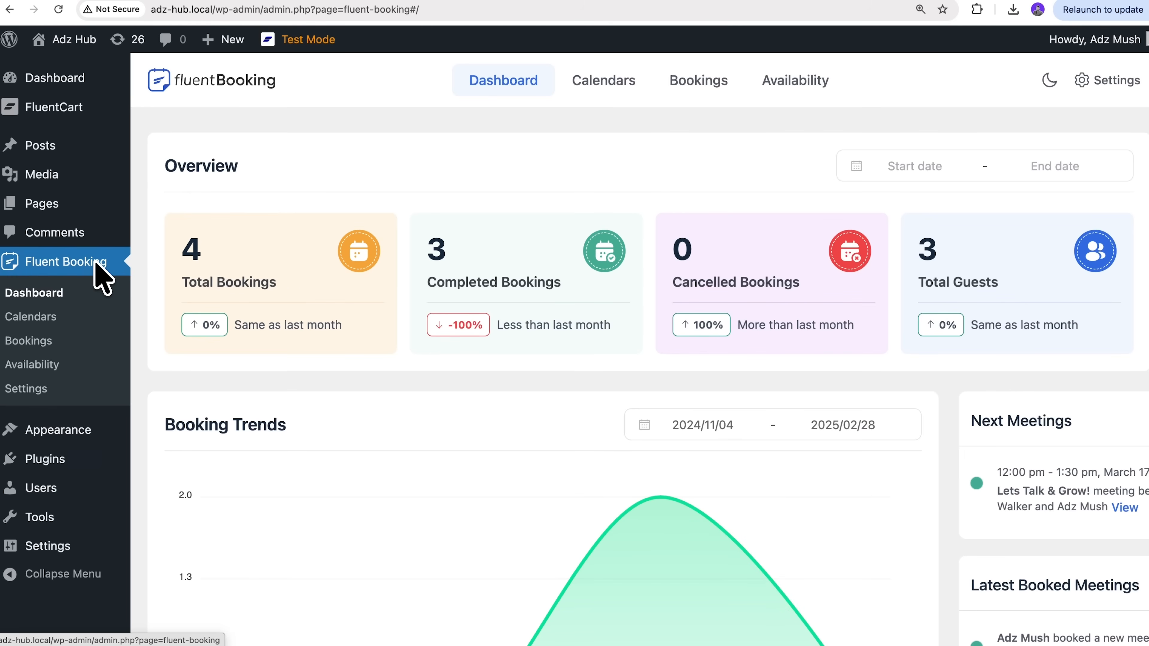
left_click(610, 82)
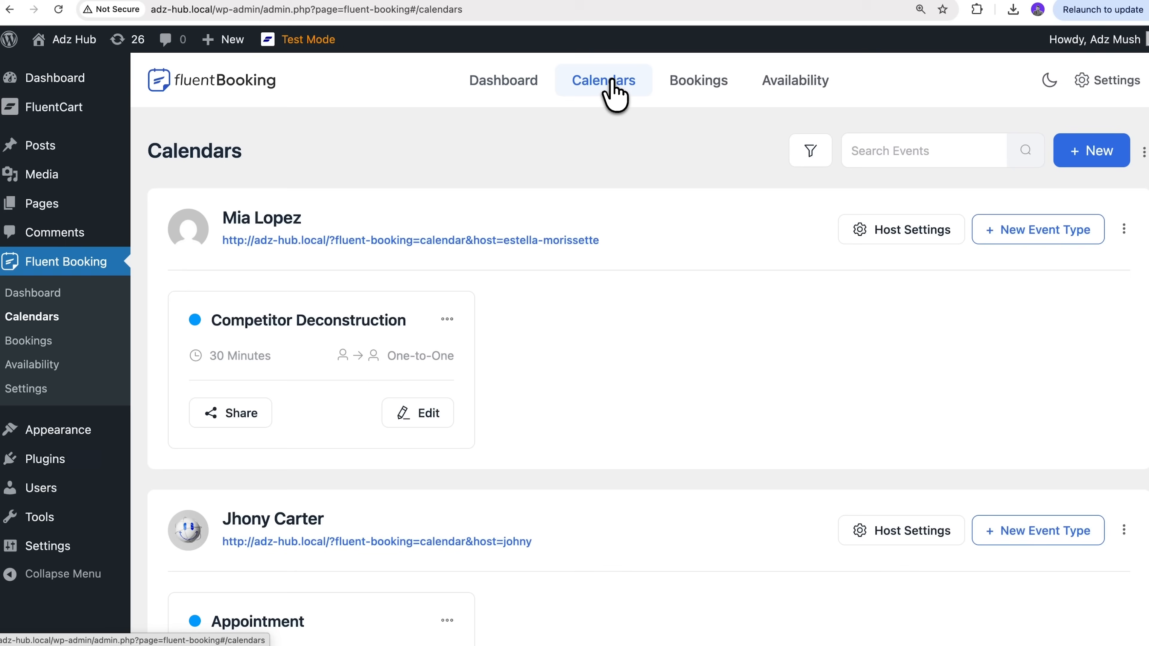
scroll(611, 81, "down", 12)
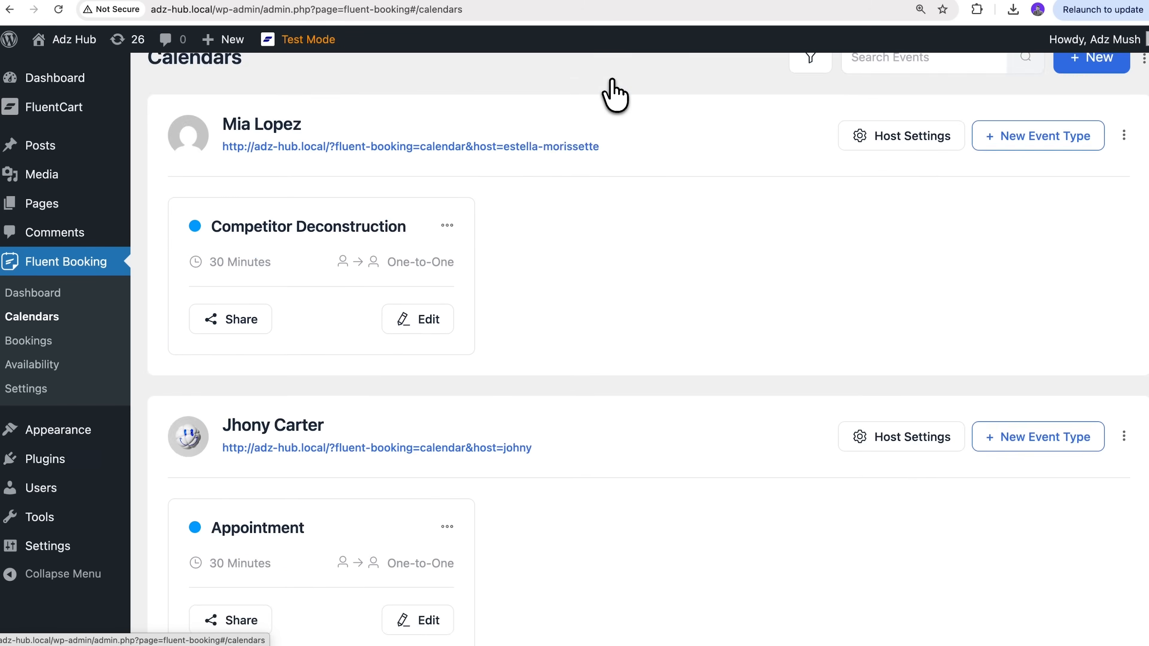
scroll(612, 84, "down", 1)
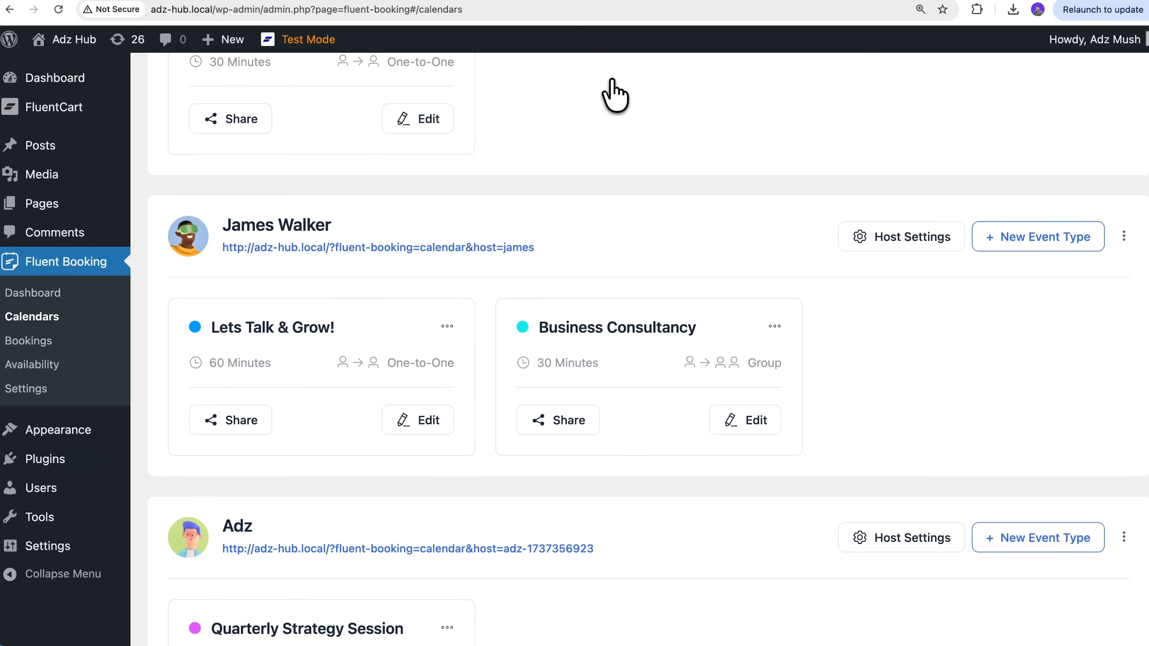
left_click(295, 334)
scroll(659, 459, "down", 2)
scroll(717, 596, "down", 10)
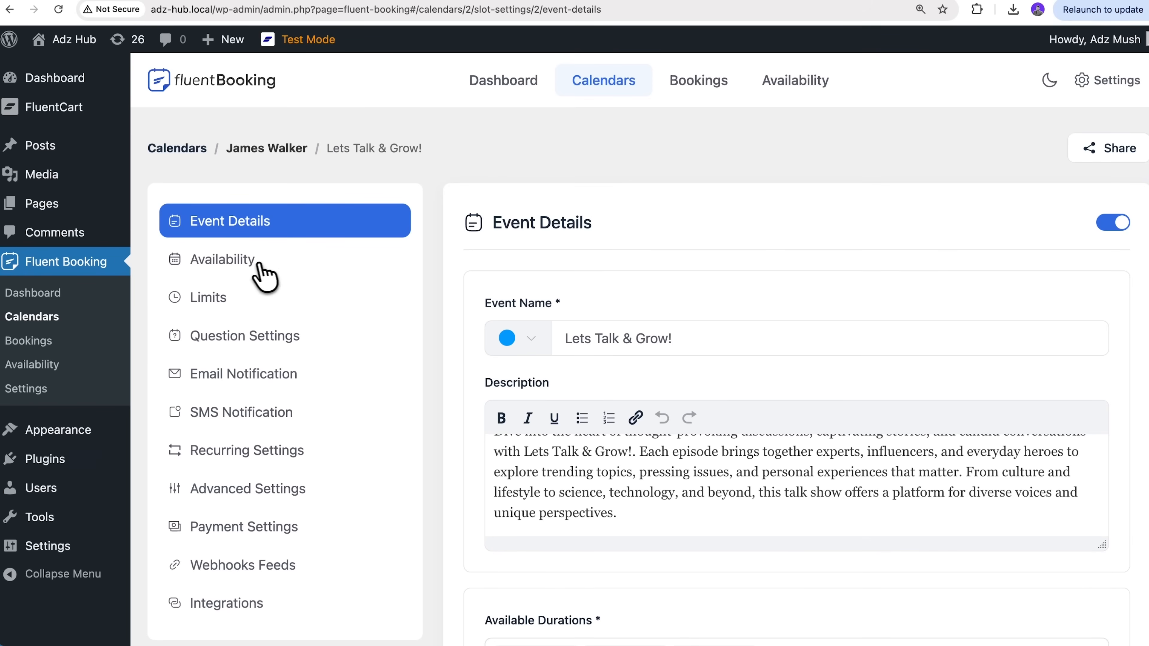
Step: Review the event's availability, limits and email notification settings
left_click(265, 265)
scroll(607, 437, "down", 9)
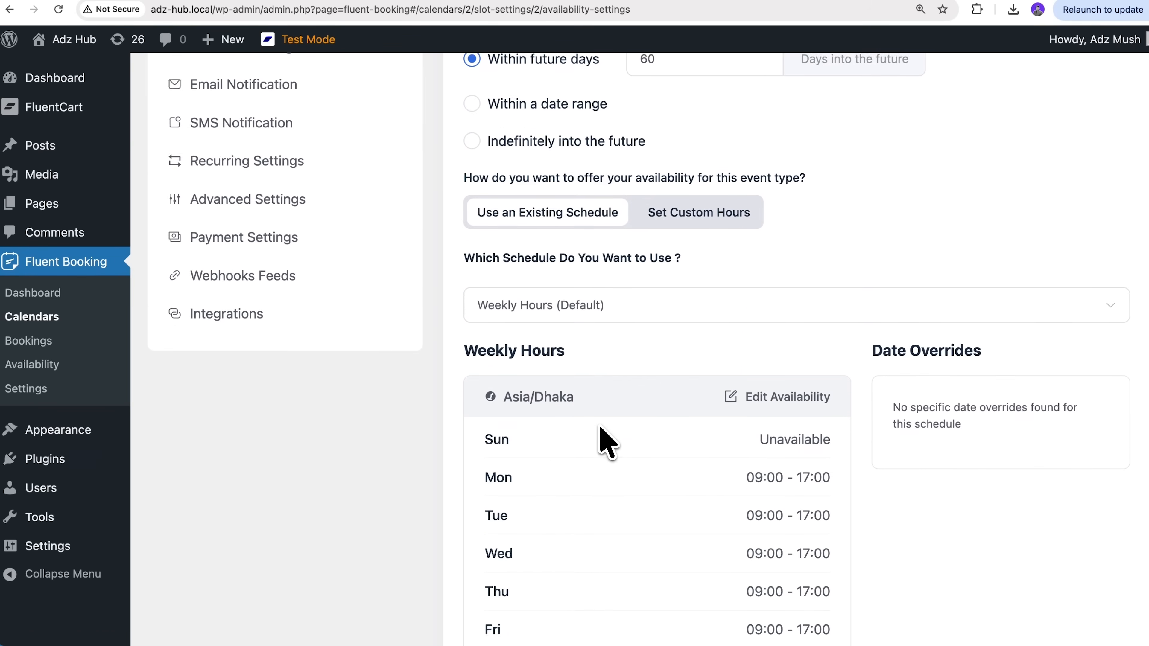
scroll(604, 439, "up", 9)
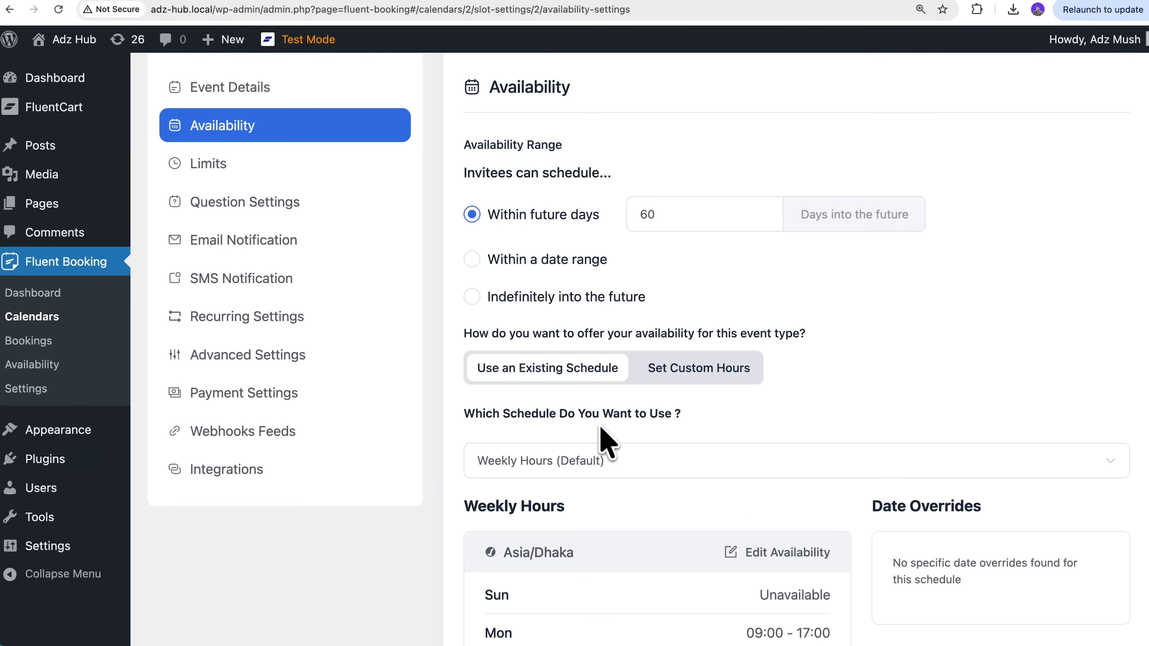
left_click(241, 169)
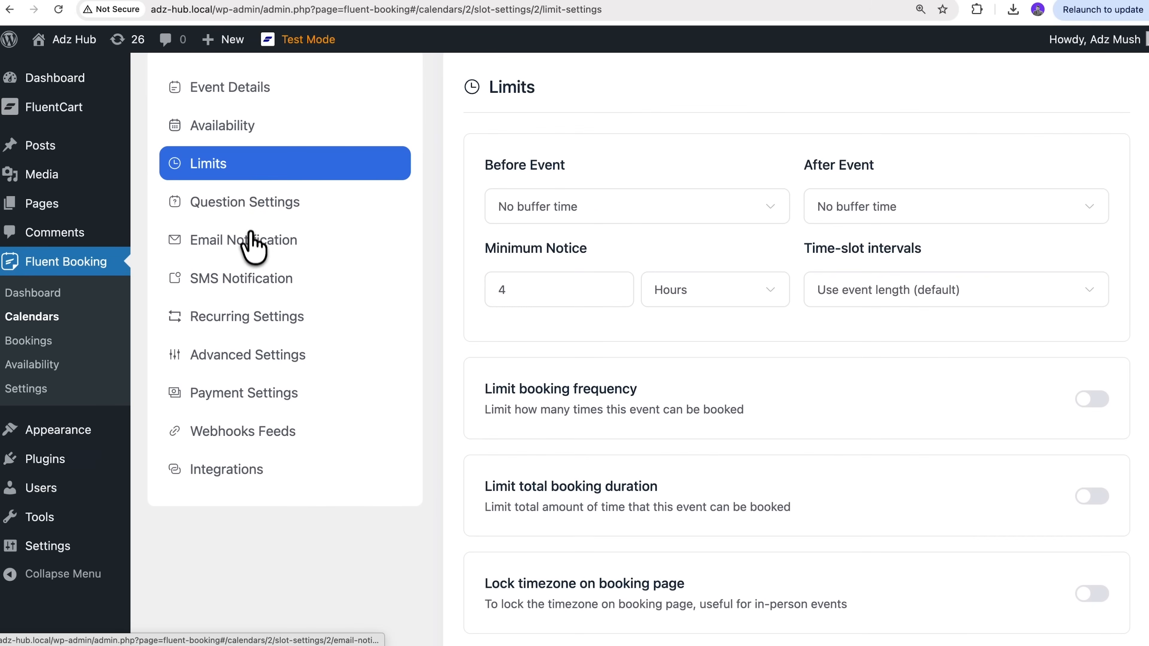
left_click(250, 244)
scroll(536, 404, "down", 6)
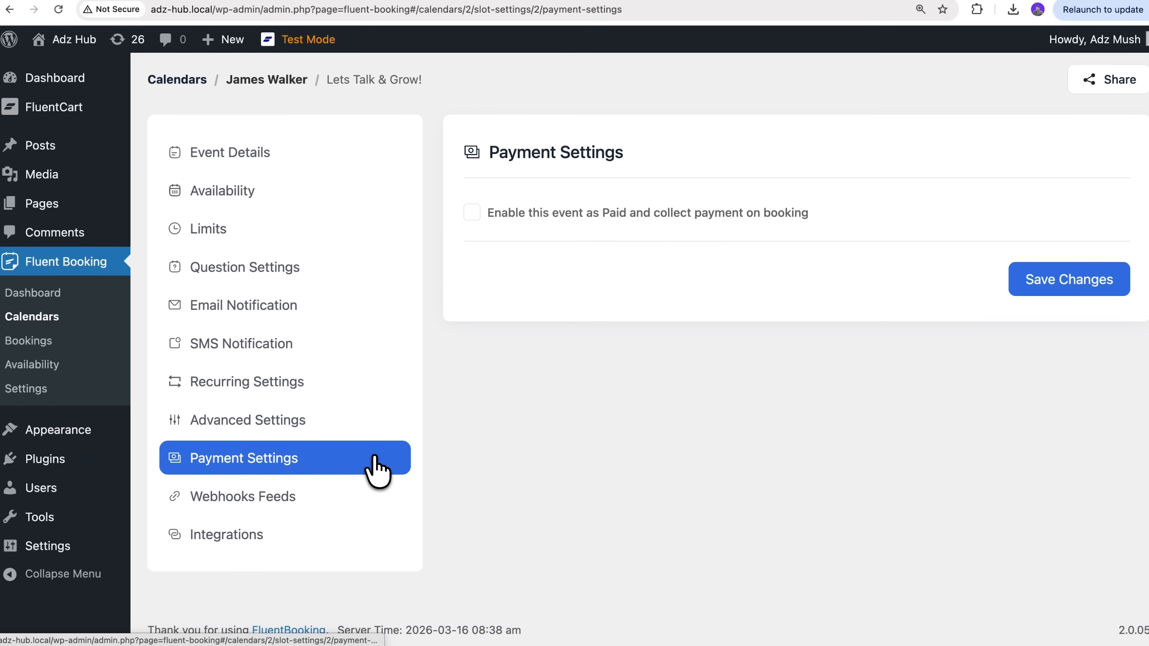
Step: Make the event paid with multiple payment options based on duration, and set its checkout method to FluentCart Checkout
left_click(471, 213)
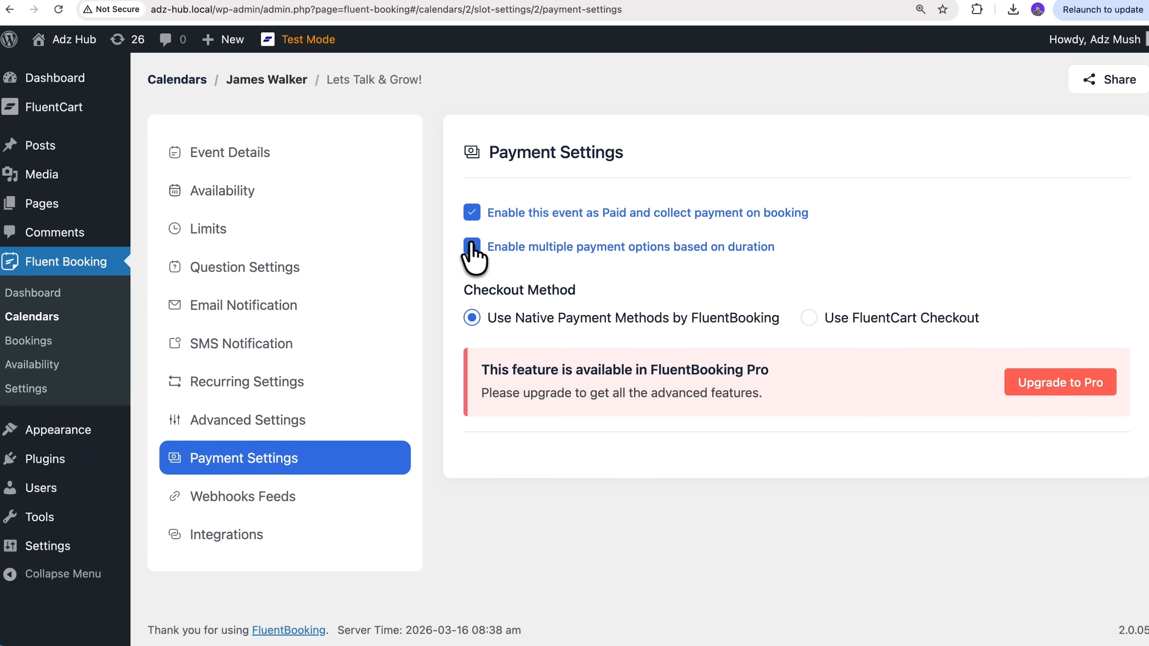
left_click(809, 318)
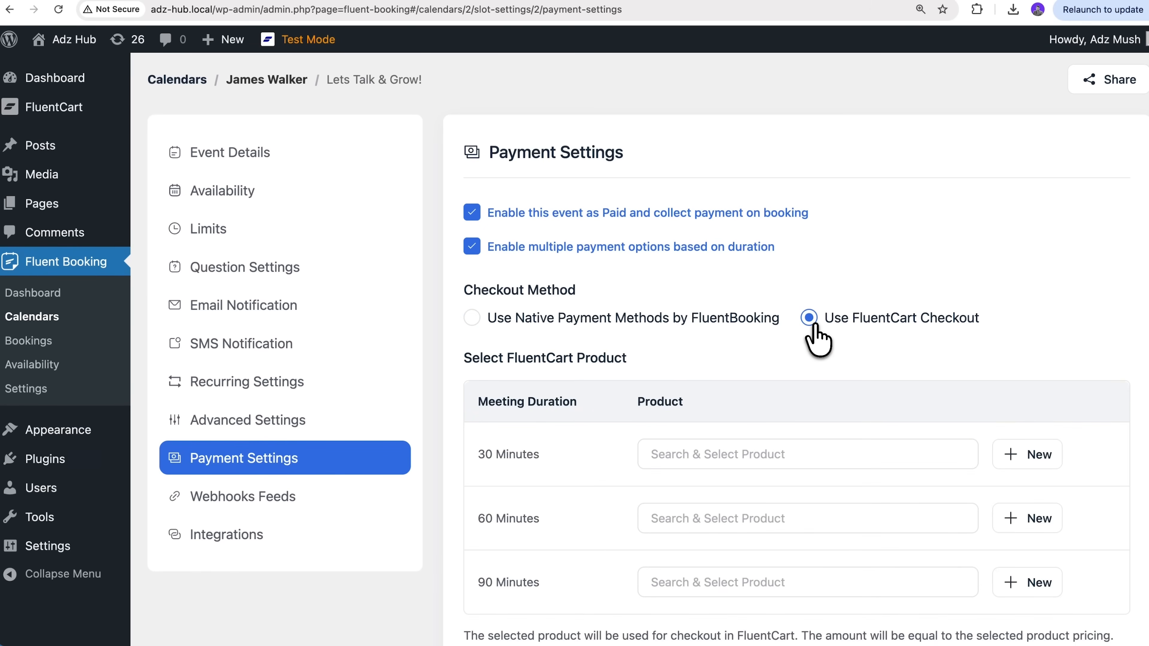
scroll(815, 324, "down", 5)
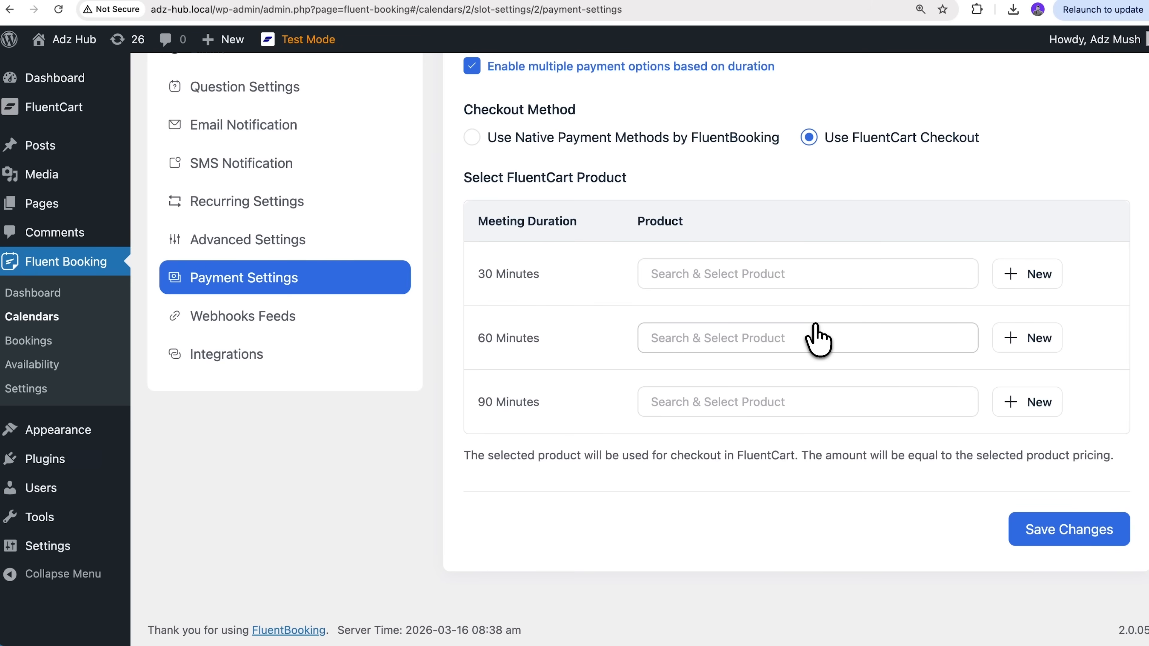
Step: Browse the existing FluentCart products available for the 30-minute duration
left_click(762, 284)
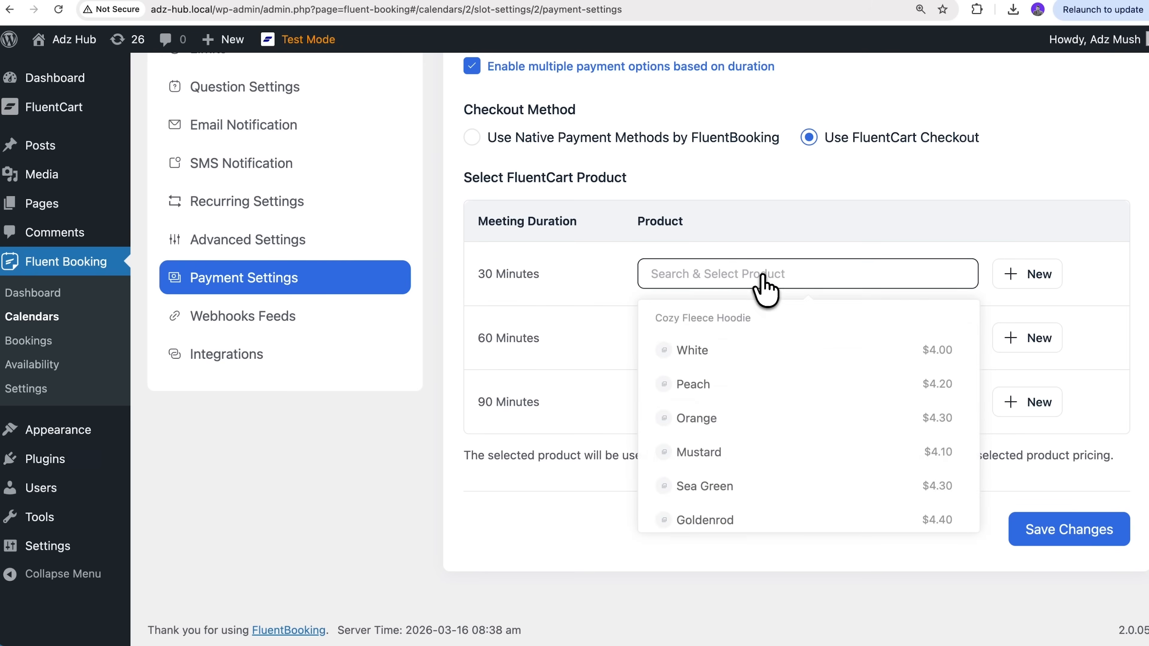
scroll(781, 419, "down", 10)
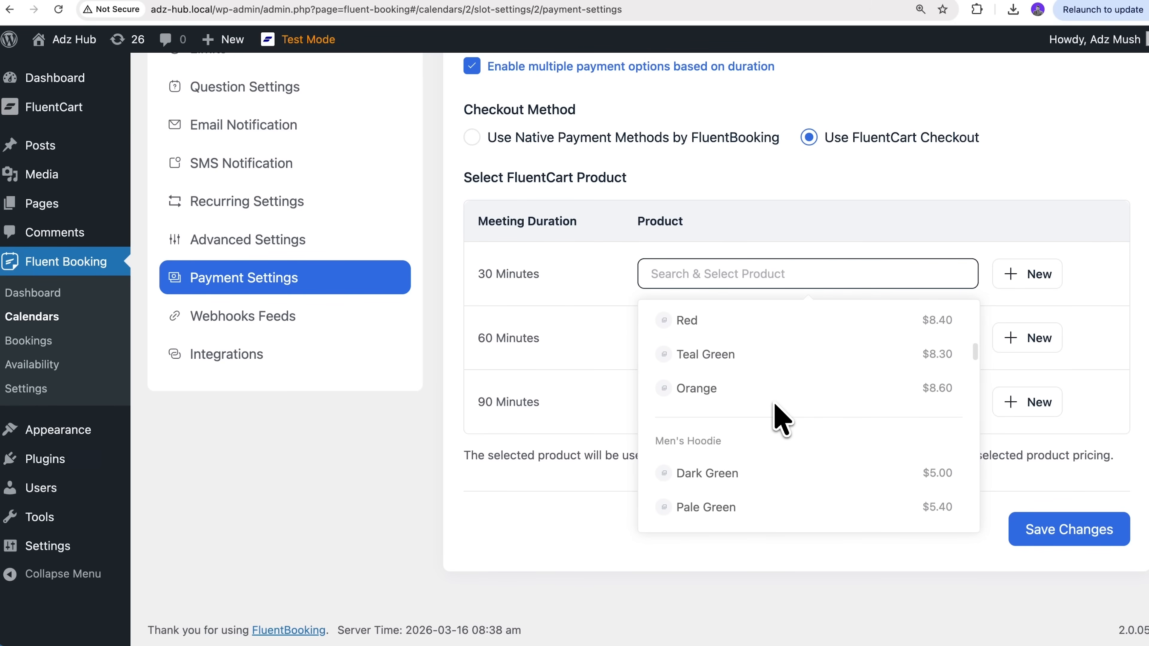
left_click(774, 404)
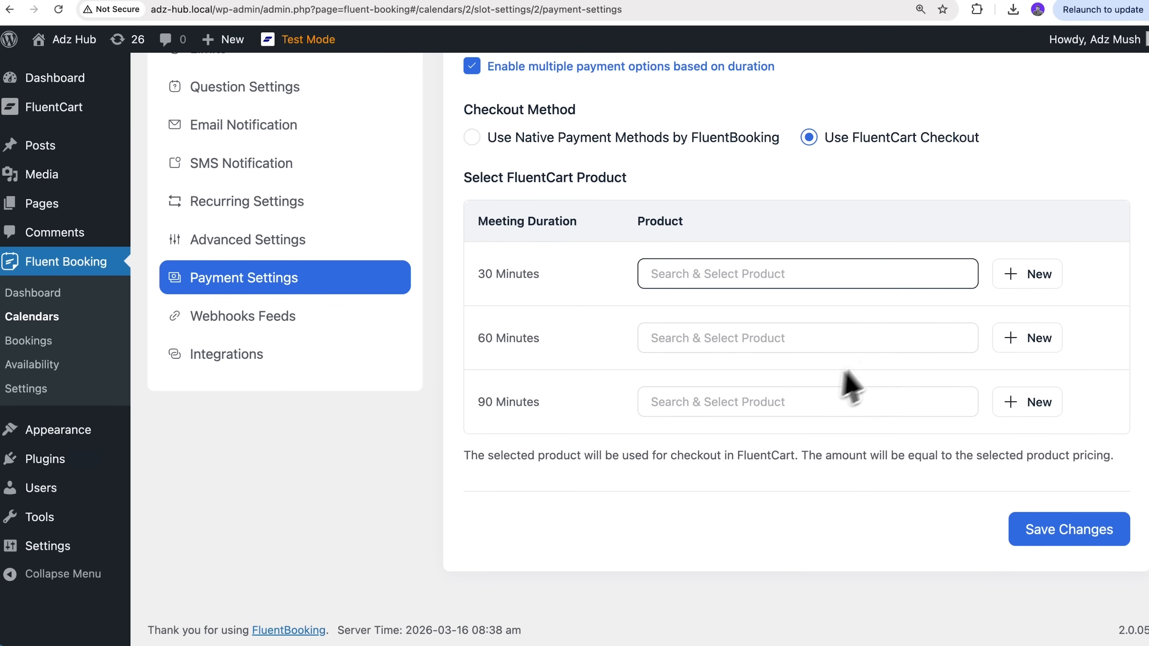
Step: Create Short Strategy Session for 30 minutes, Growth Strategy Session for 60 and Extended Strategy & Growth Session for 90, and save the payment settings
left_click(1014, 277)
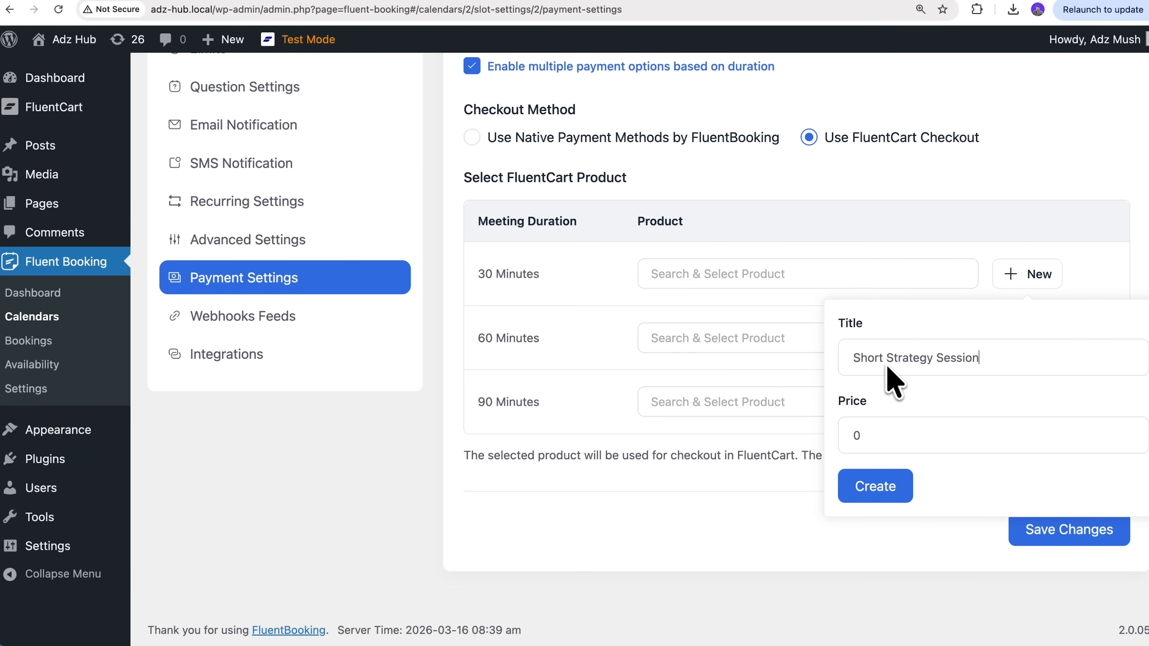
left_click(875, 488)
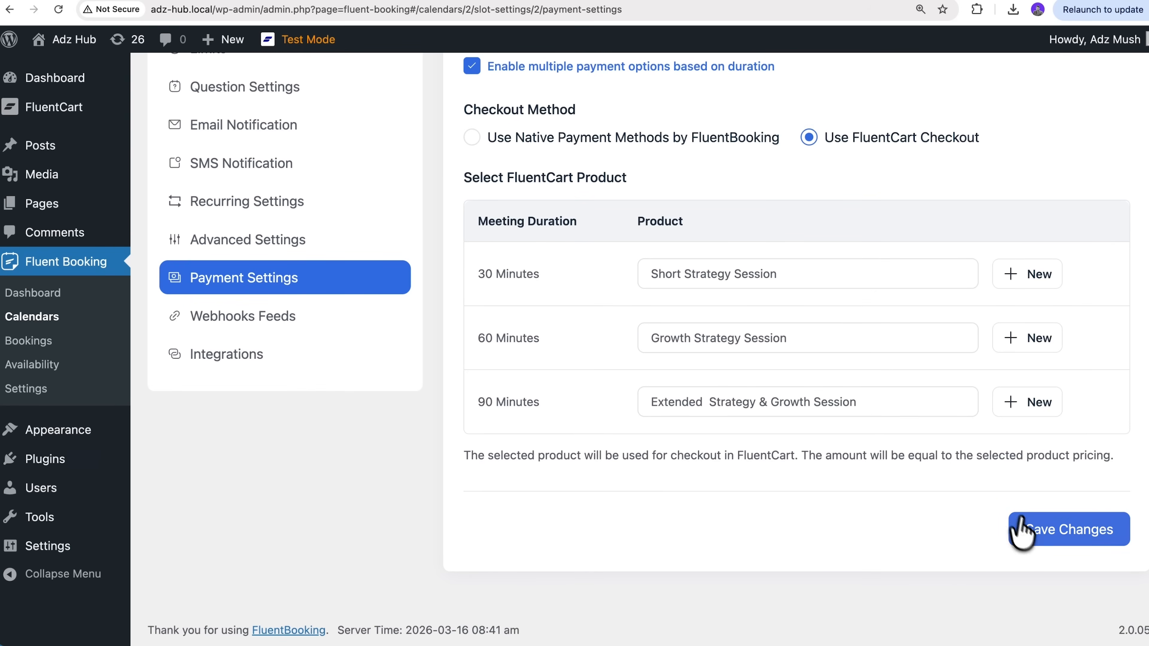
left_click(1030, 536)
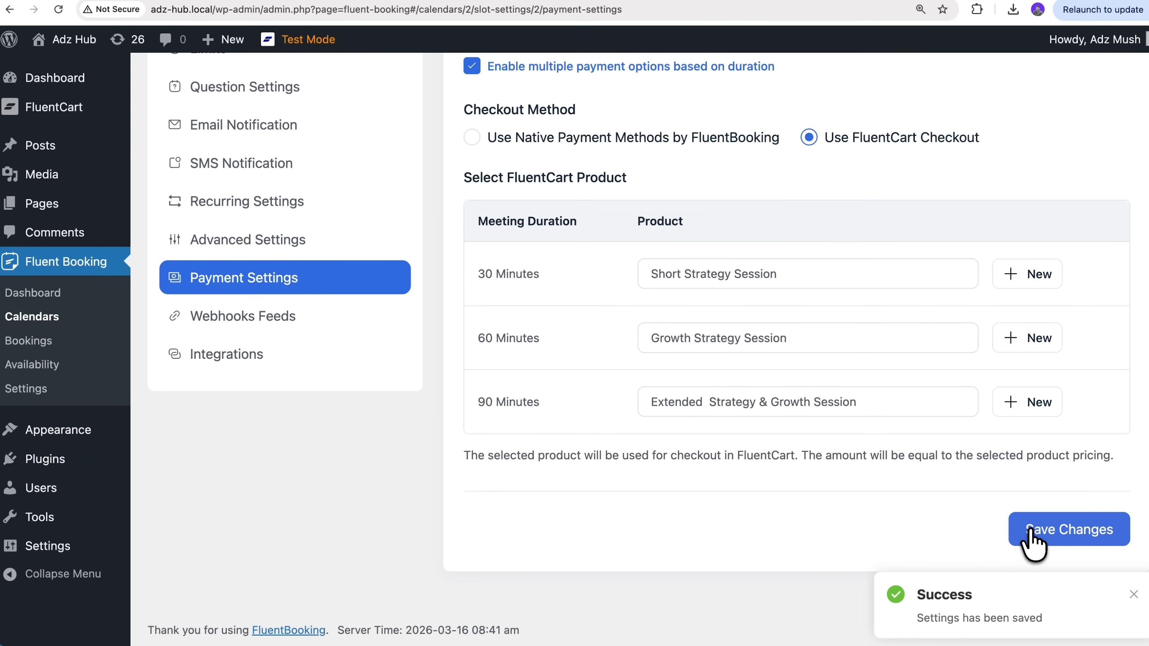
Step: Review the event's shortcode, landing page, block, link and embed sharing options, and open its landing page
scroll(1034, 543, "up", 5)
left_click(1109, 150)
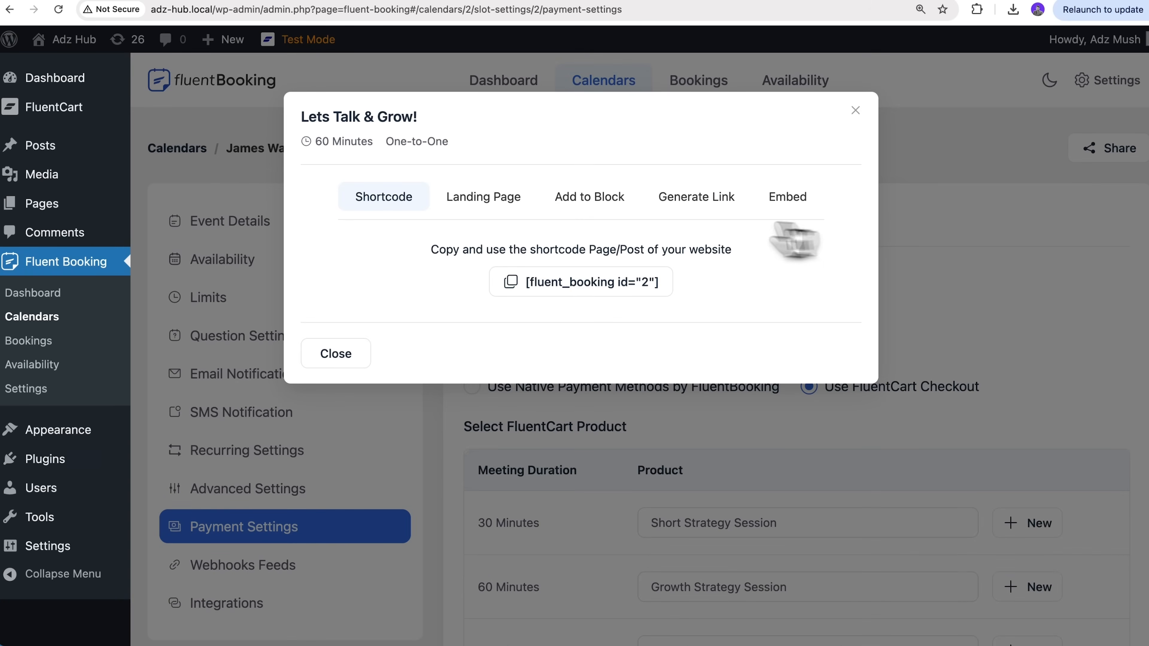
left_click(518, 197)
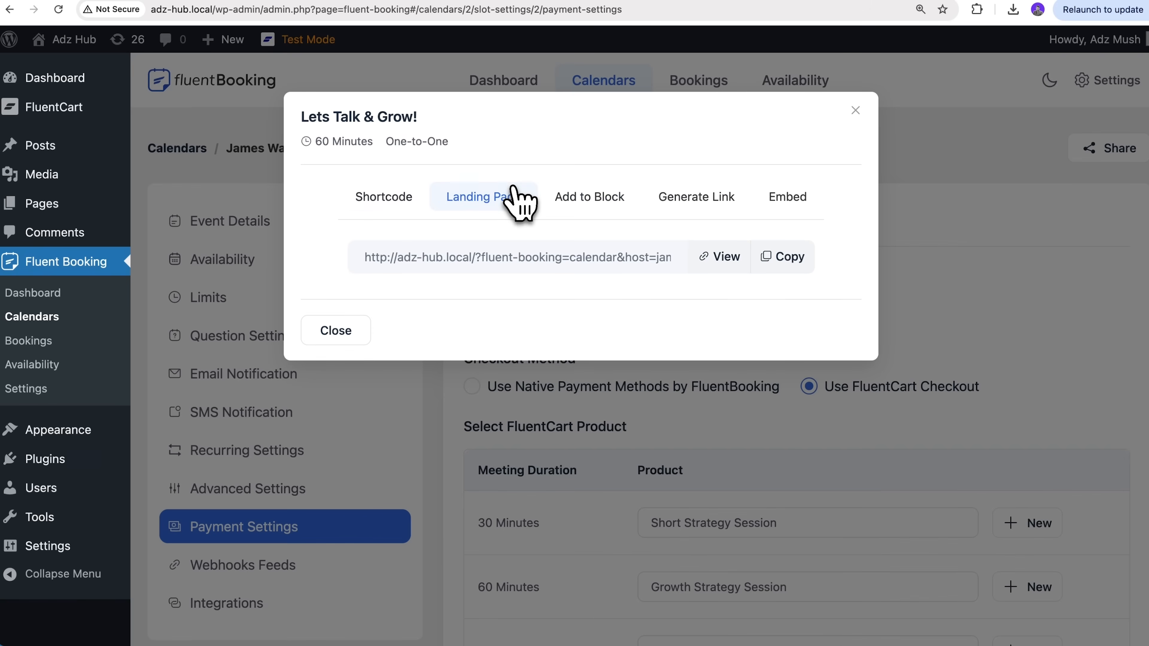
left_click(572, 199)
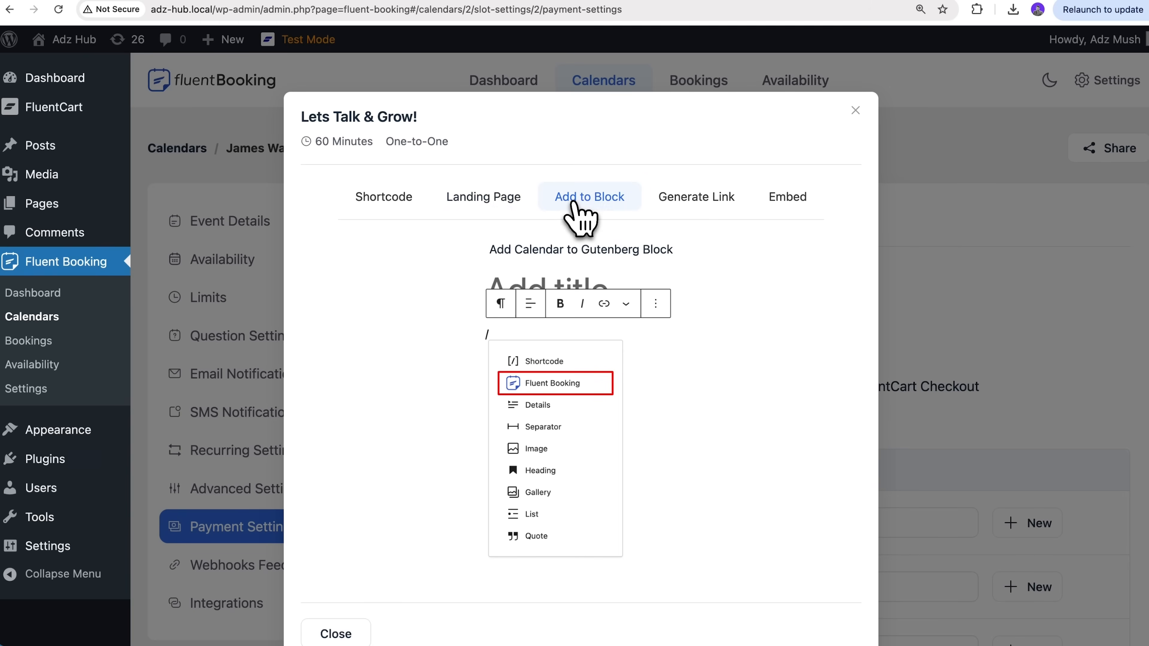
left_click(687, 204)
left_click(790, 199)
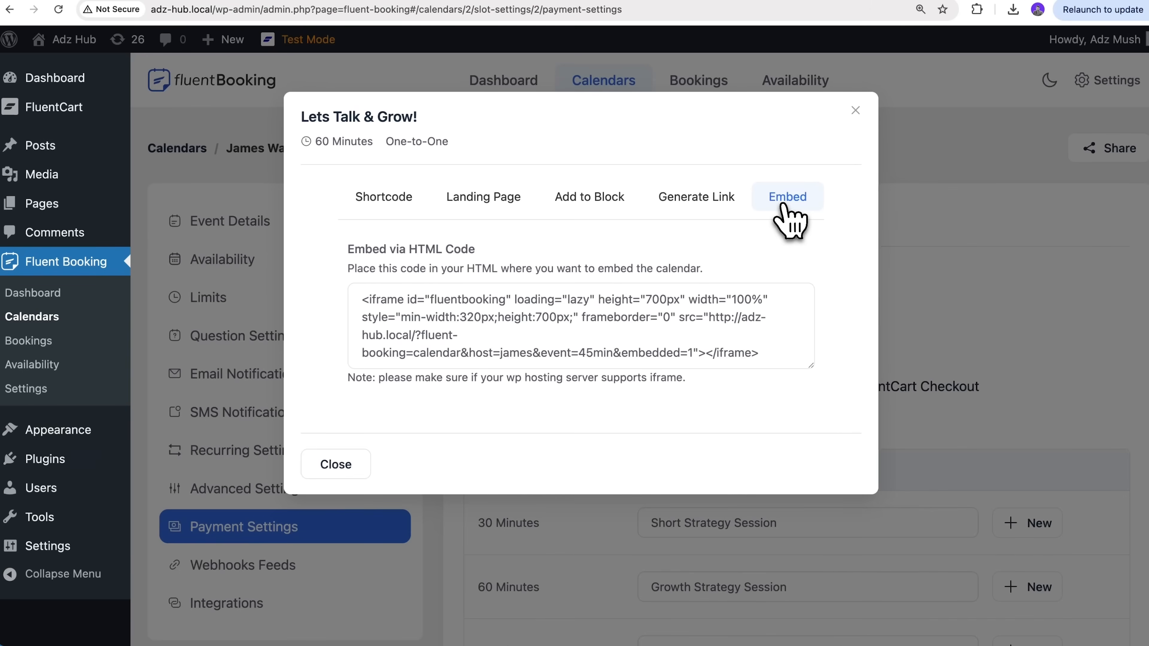
left_click(496, 207)
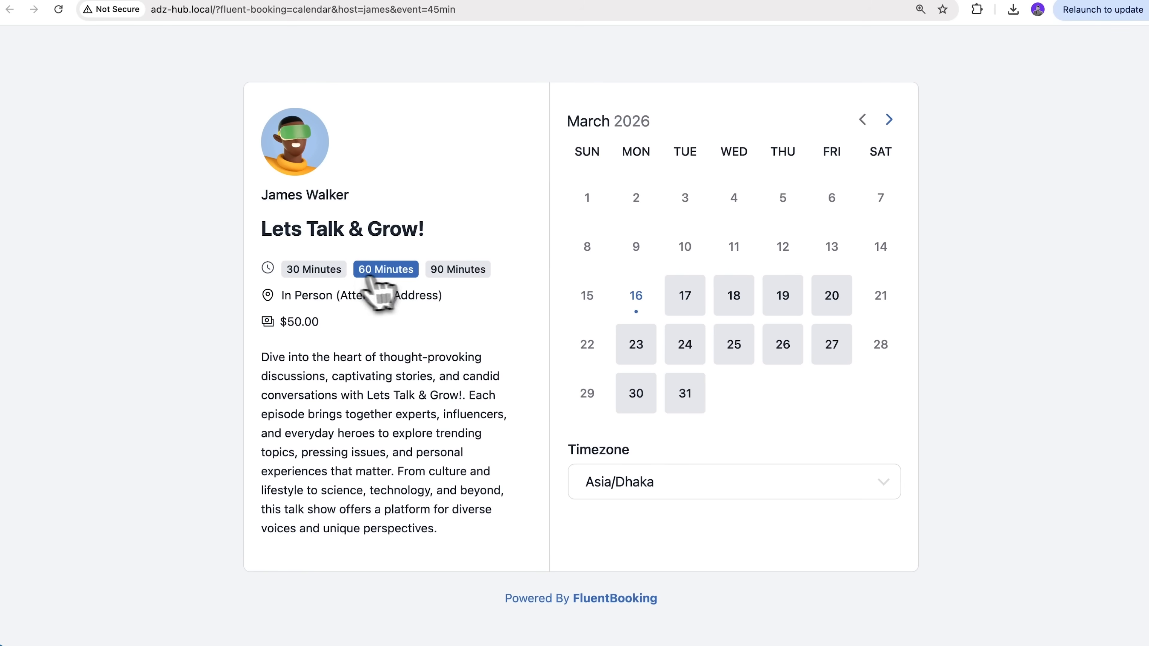
Step: Compare the prices of the 30, 60 and 90 minute durations on the booking page, and select 60 Minutes
left_click(337, 271)
left_click(385, 272)
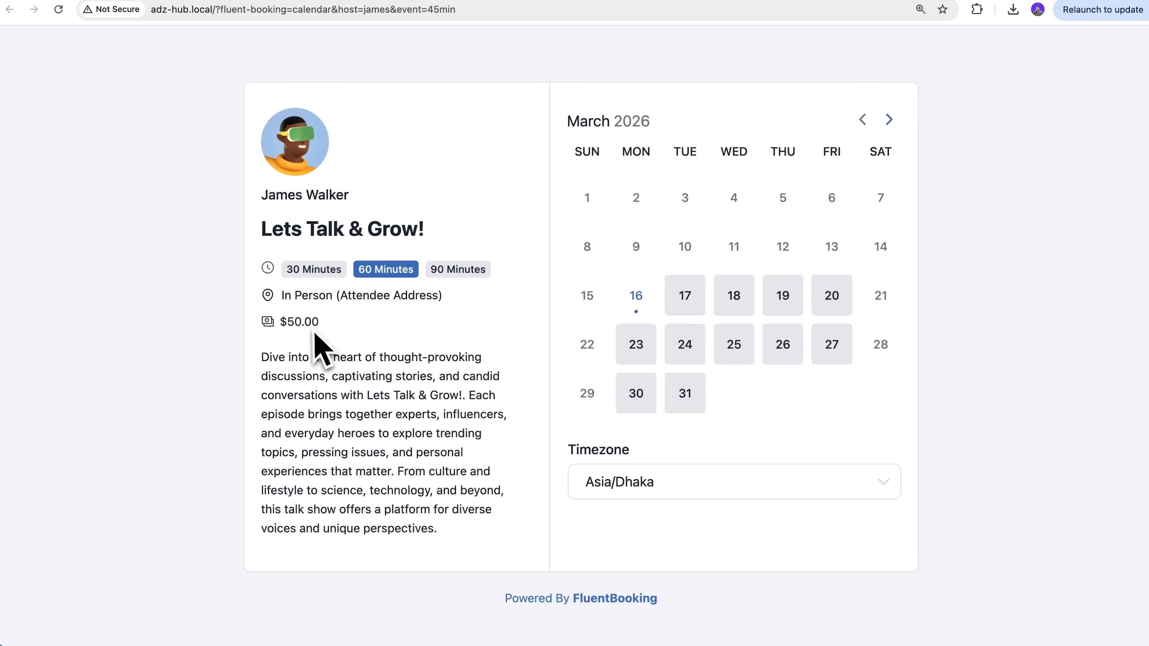
left_click(454, 272)
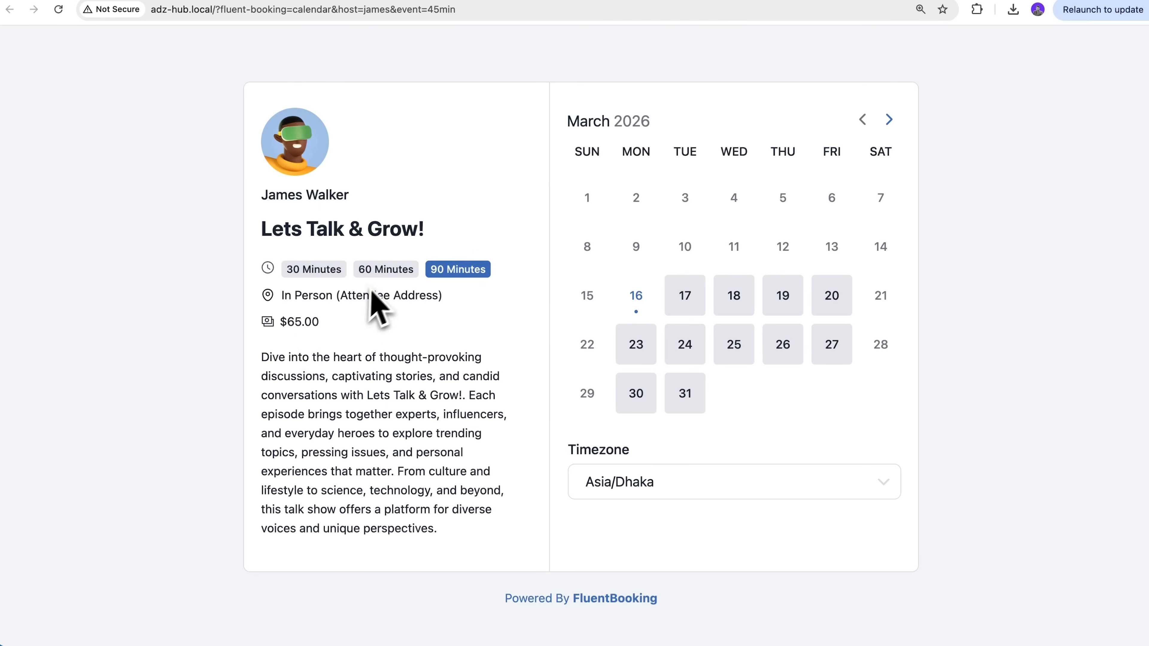
left_click(381, 277)
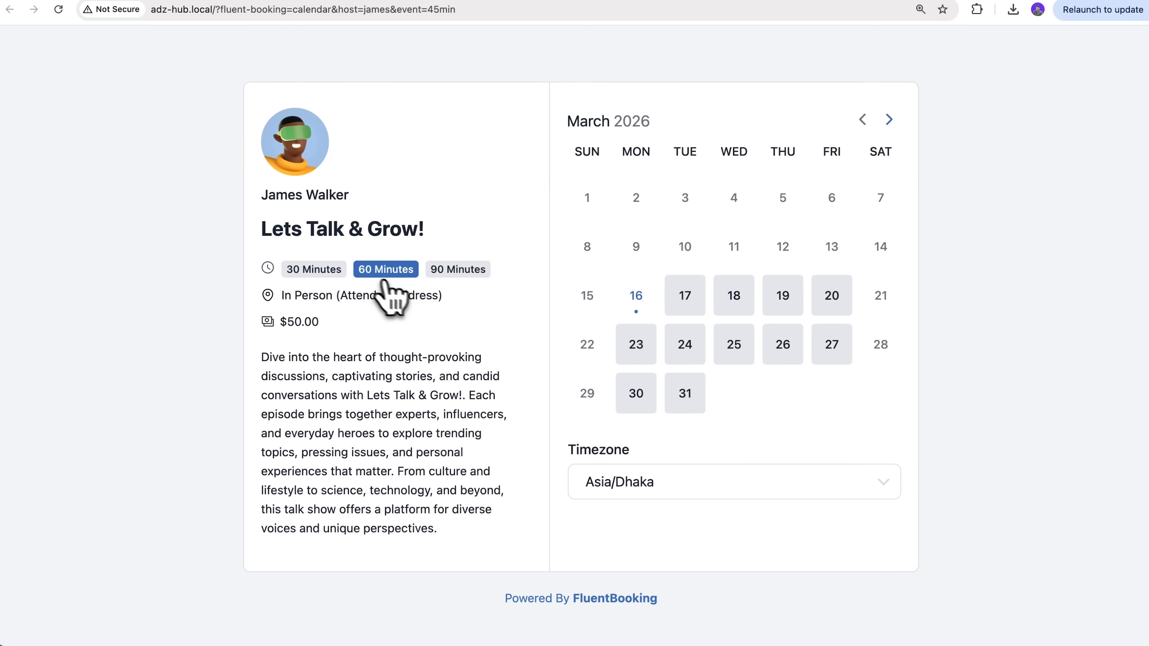
Step: Set the booking timezone to Asia/Dubai
left_click(661, 491)
type("duba")
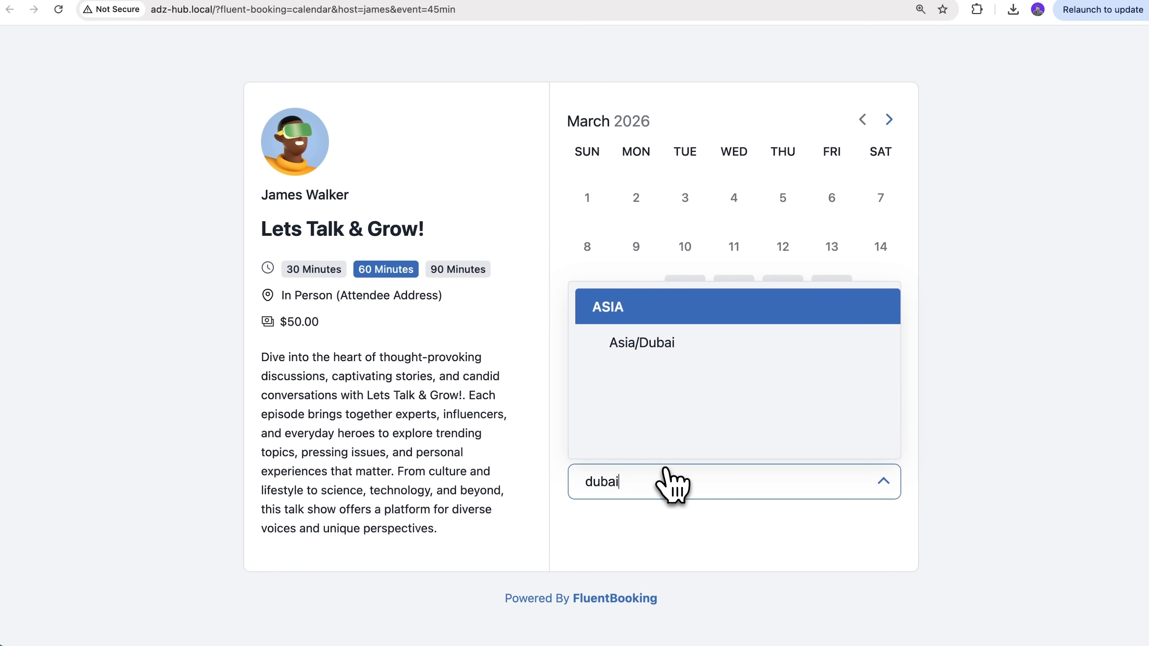
type("i")
left_click(671, 358)
Step: Choose the 01:00 PM slot on Thursday, March 19, 2026 and continue to the attendee details
left_click(789, 313)
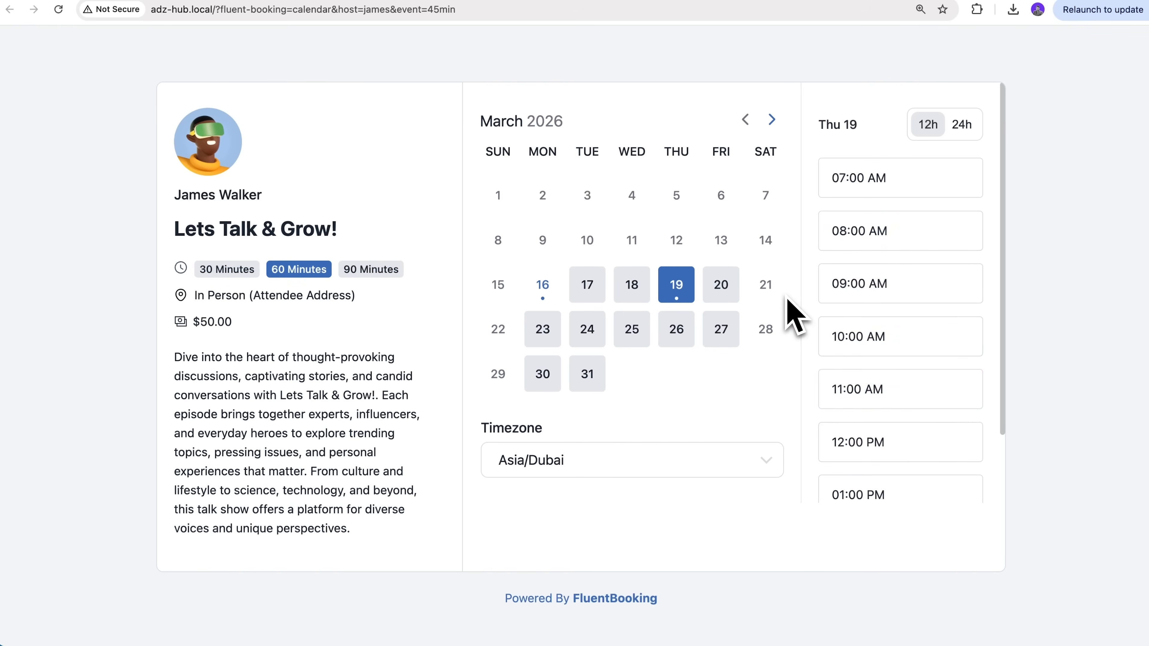
scroll(882, 329, "down", 1)
scroll(883, 330, "down", 1)
left_click(897, 419)
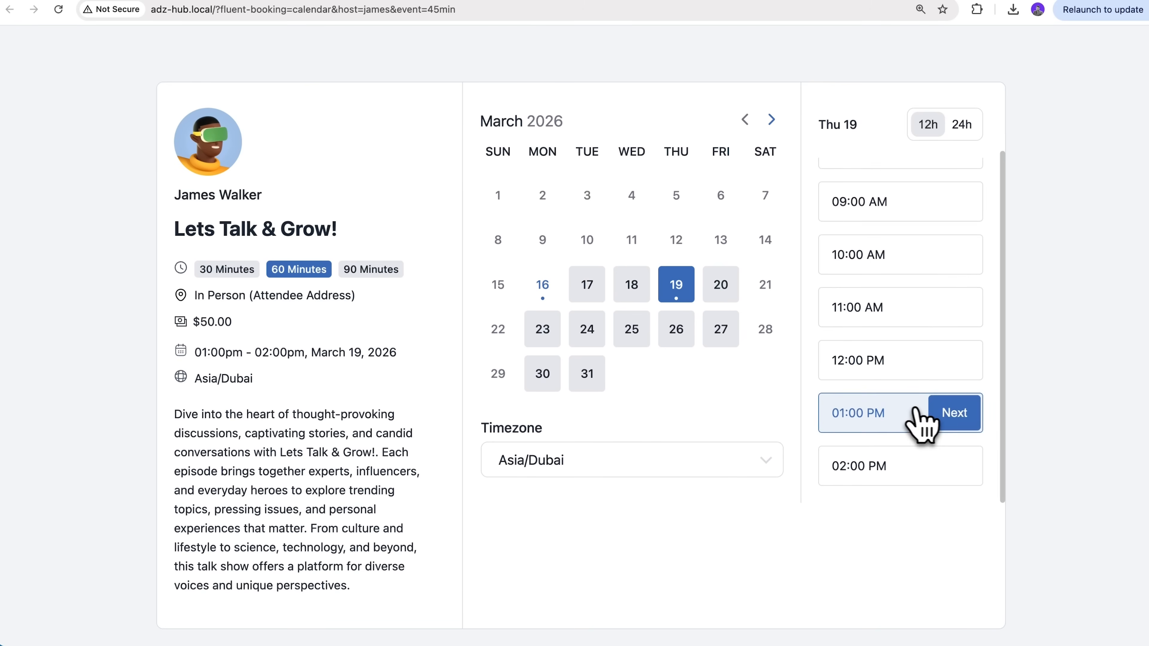
left_click(954, 416)
Step: Enter "Quick session on Business growth." as the meeting topic, fill in the attendee's address, and schedule the meeting
left_click(484, 389)
type("Quick session on Business growth.")
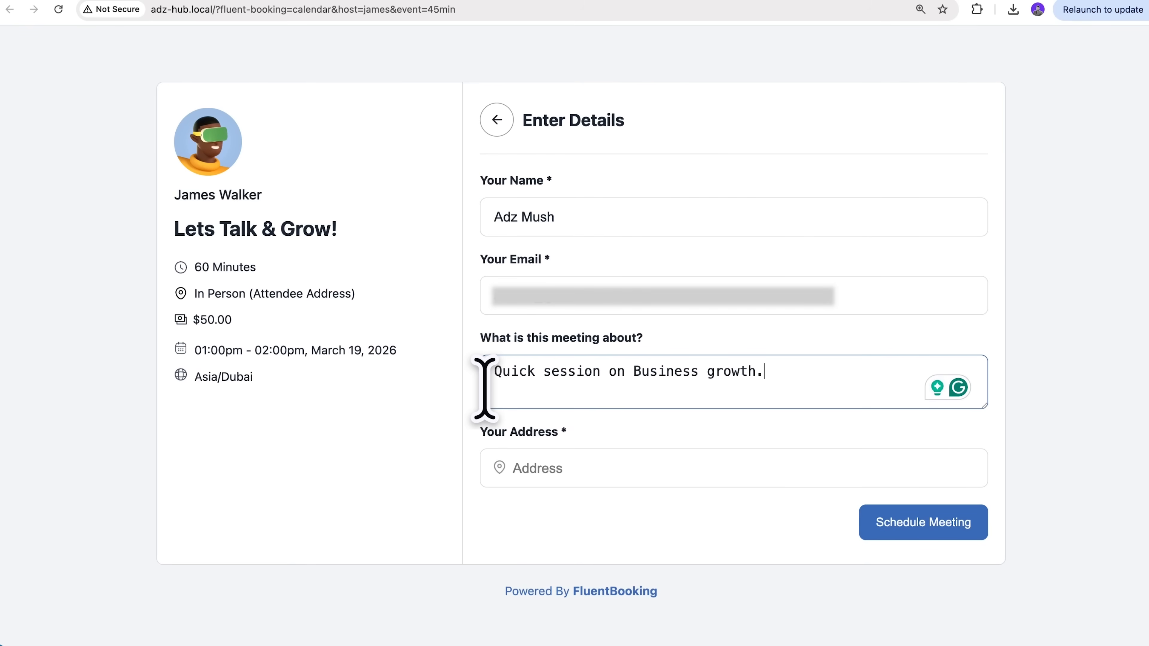
left_click(539, 460)
left_click(597, 532)
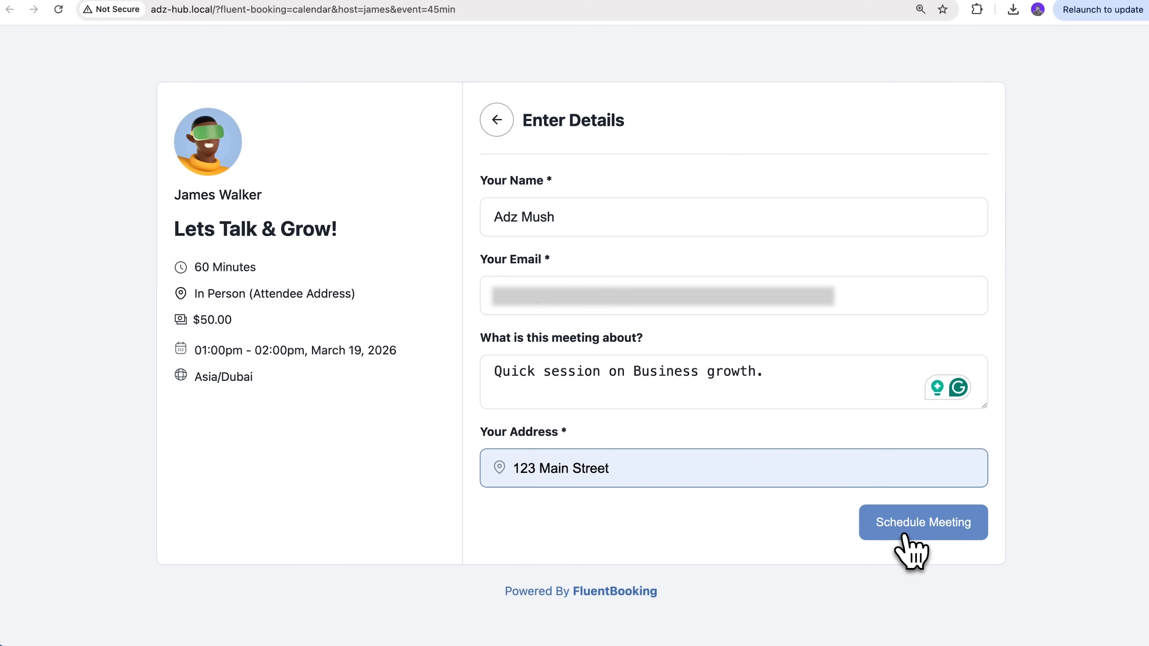
left_click(911, 538)
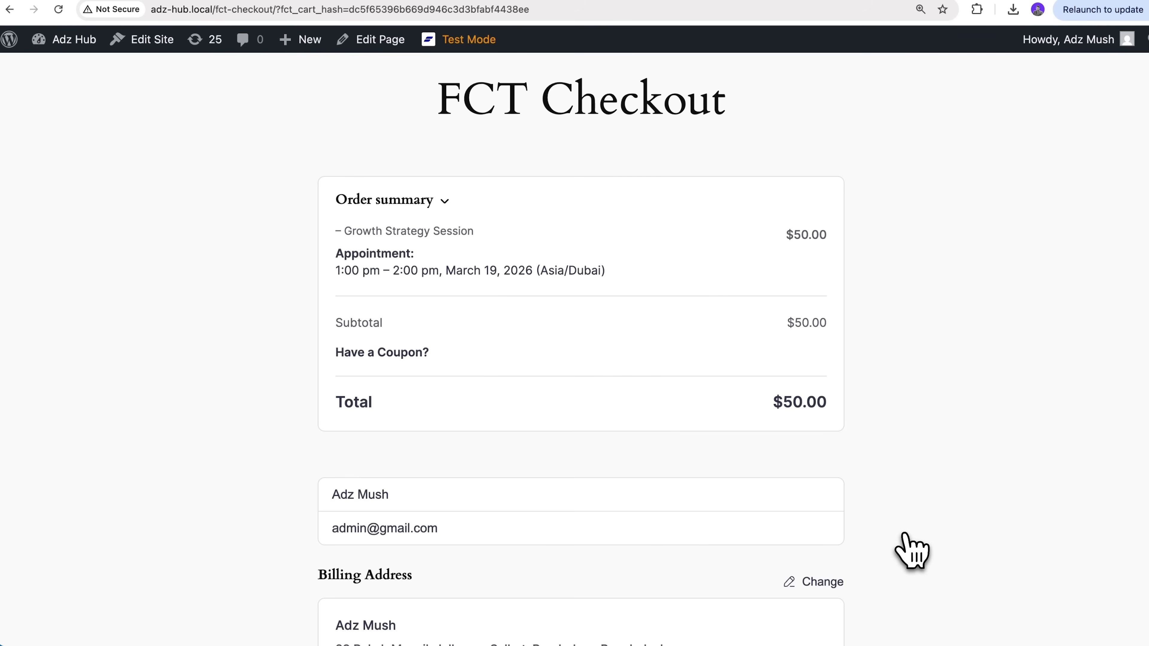
Step: Pay for the session by card, entering the card number, expiration date and security code, and open the full meeting details from the receipt
scroll(912, 552, "down", 10)
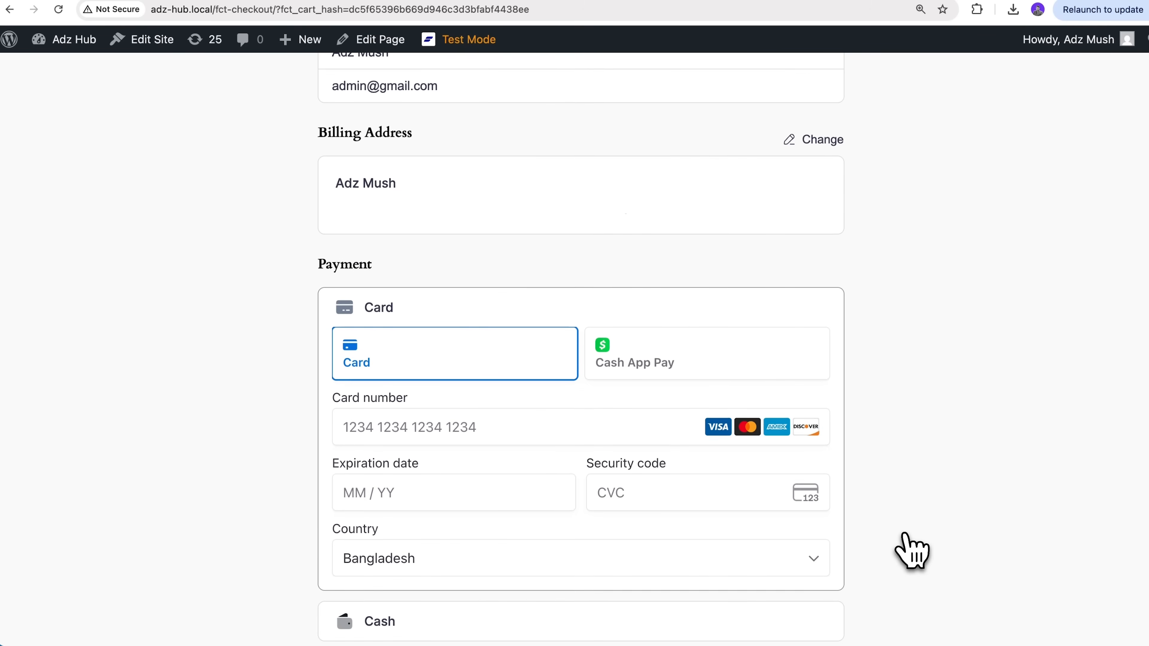
left_click(562, 433)
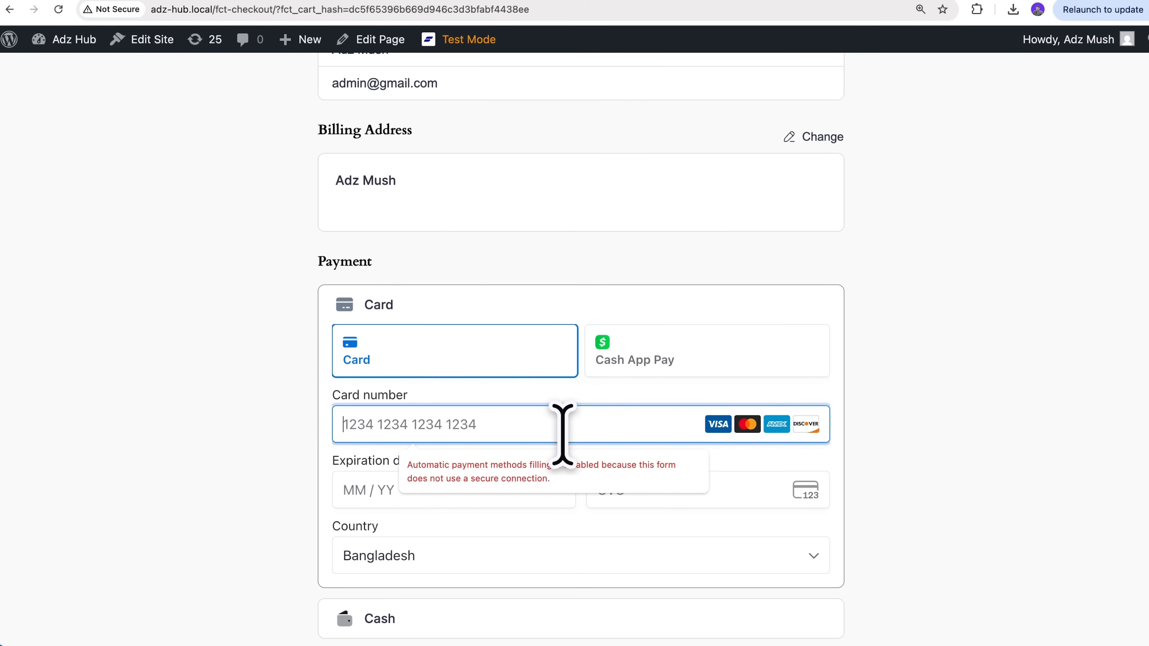
type("4242 4242 4242 4242")
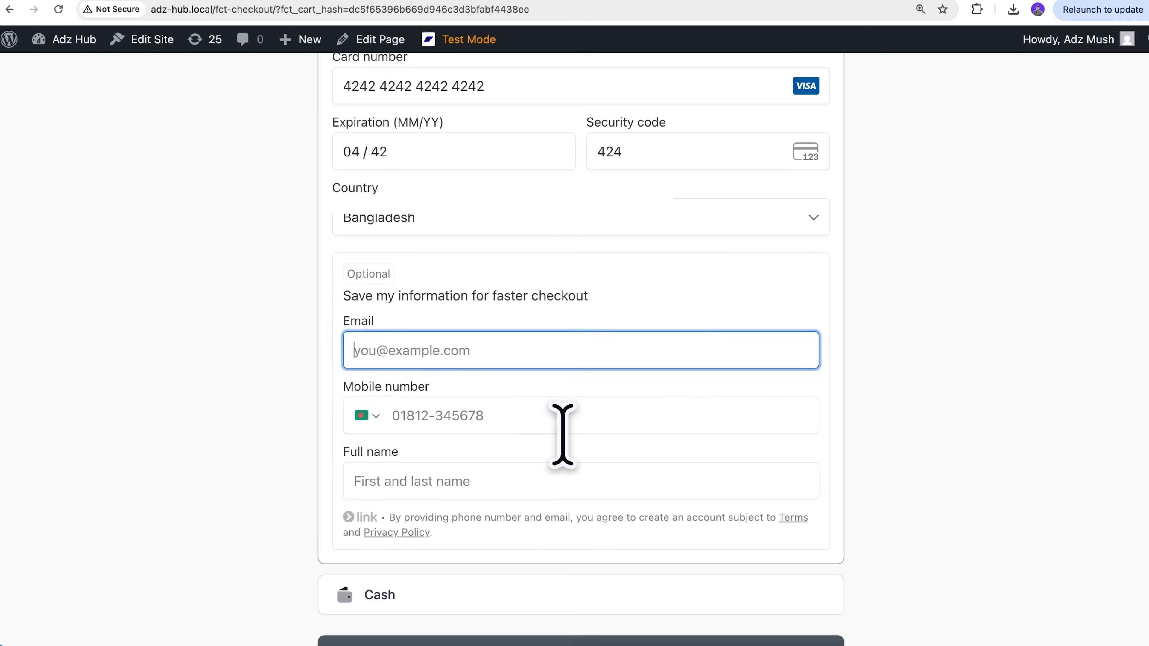
scroll(563, 435, "down", 5)
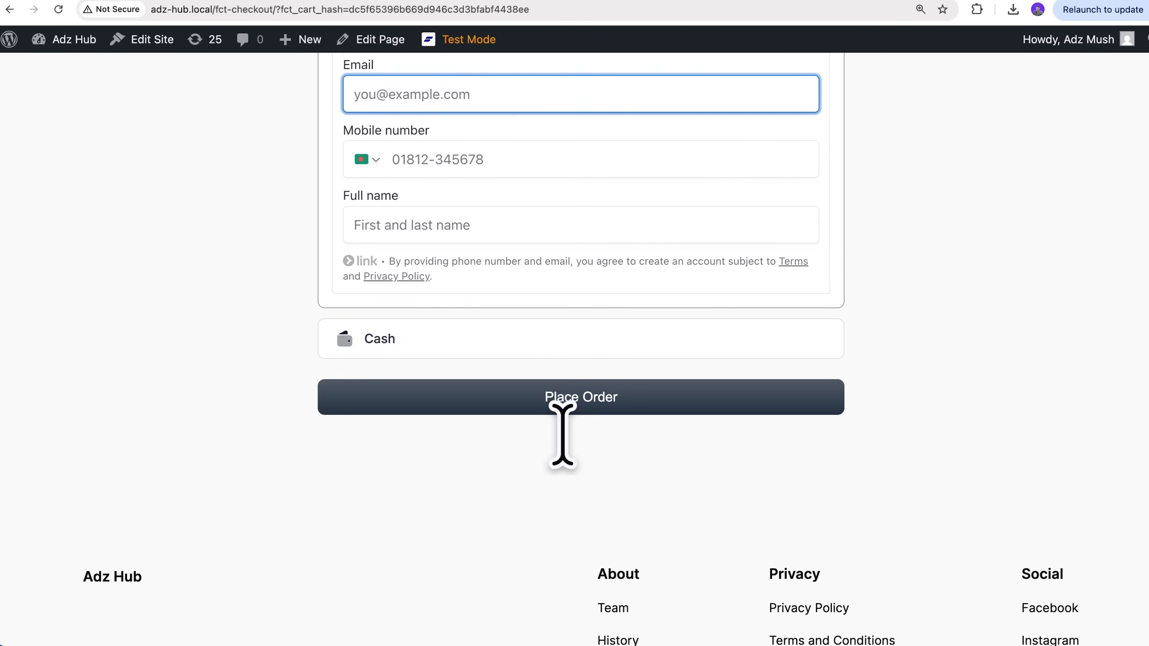
left_click(642, 369)
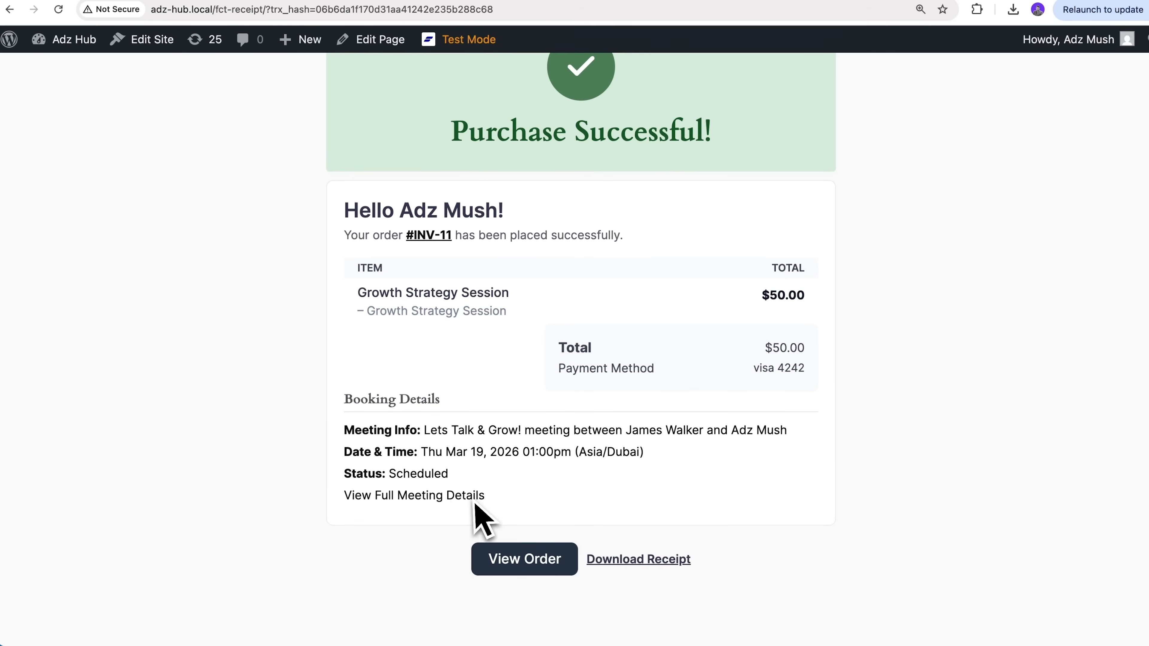
left_click(443, 496)
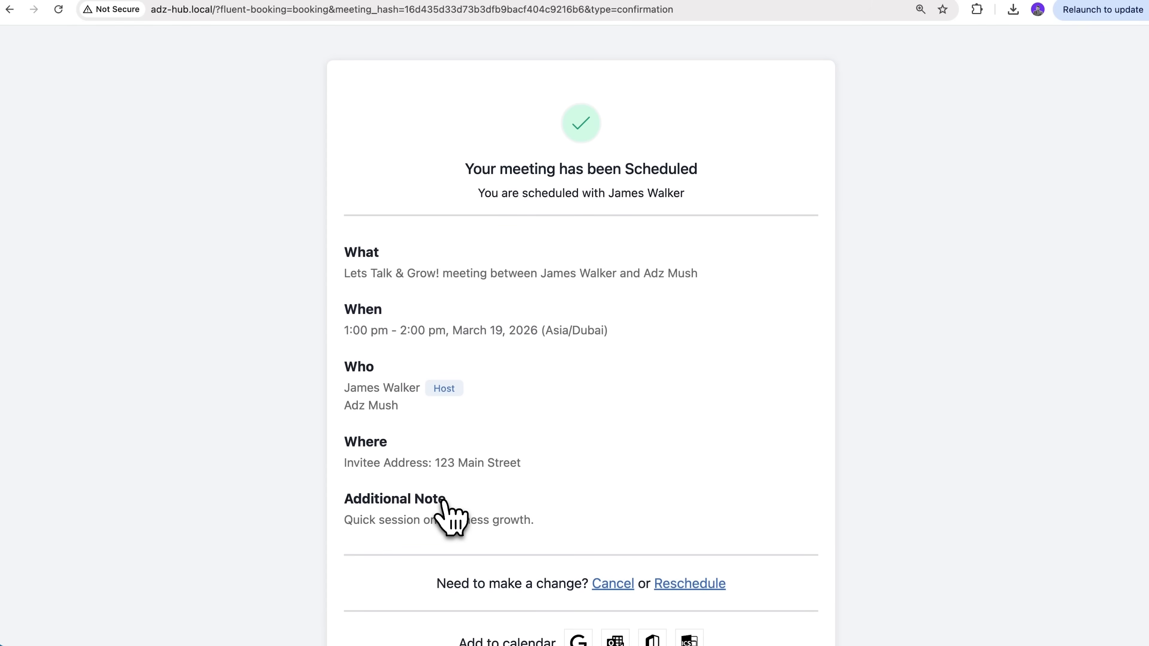